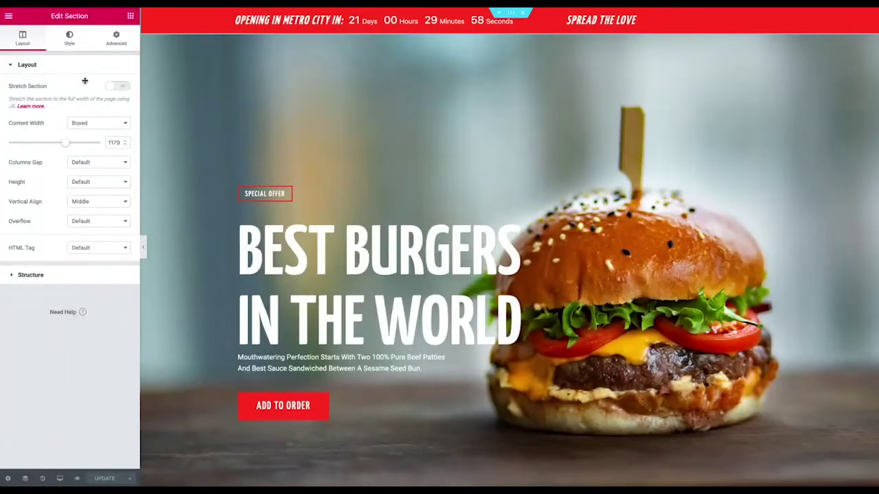
Open the widget library and scroll the Elements list to the Pro Share Buttons widget
click(131, 17)
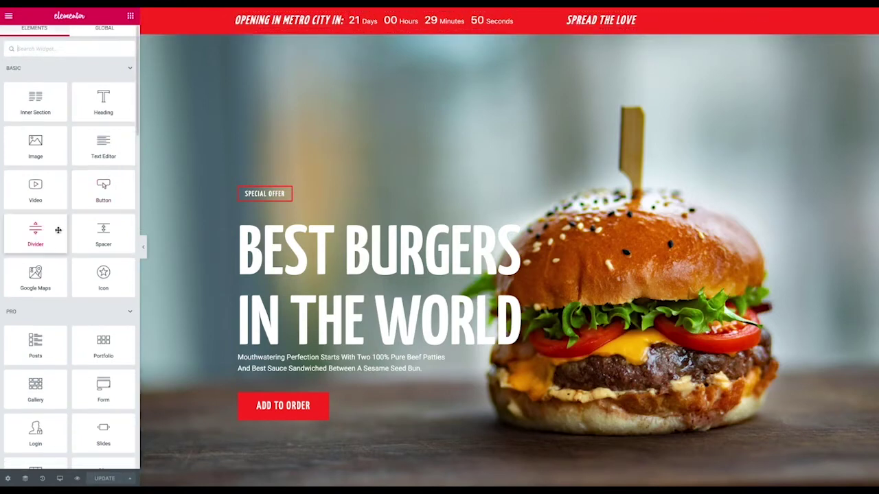
scroll(61, 224, down, 7)
scroll(61, 223, down, 3)
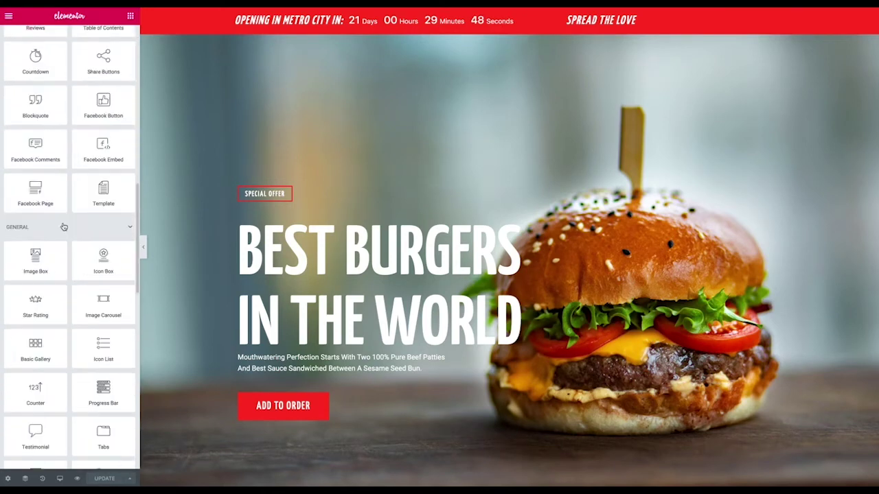
scroll(61, 223, up, 2)
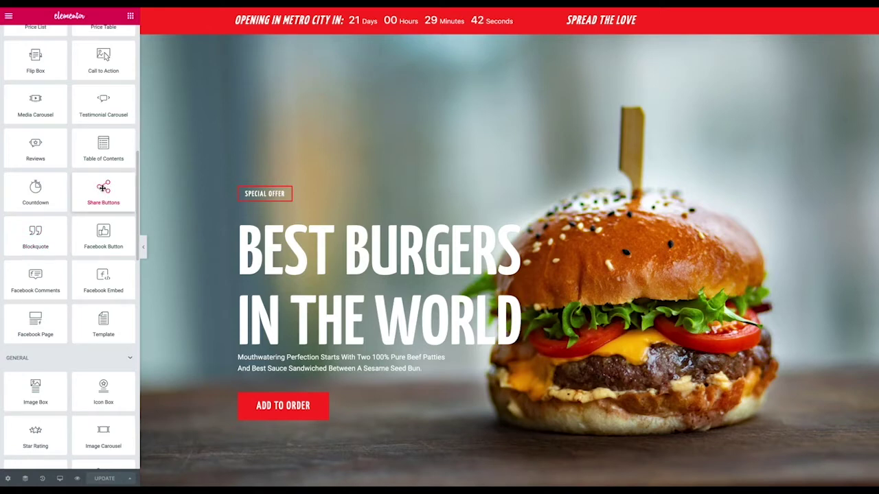
Drag the Share Buttons widget into the header column beside the 'Spread the Love' heading
drag(103, 187, 622, 23)
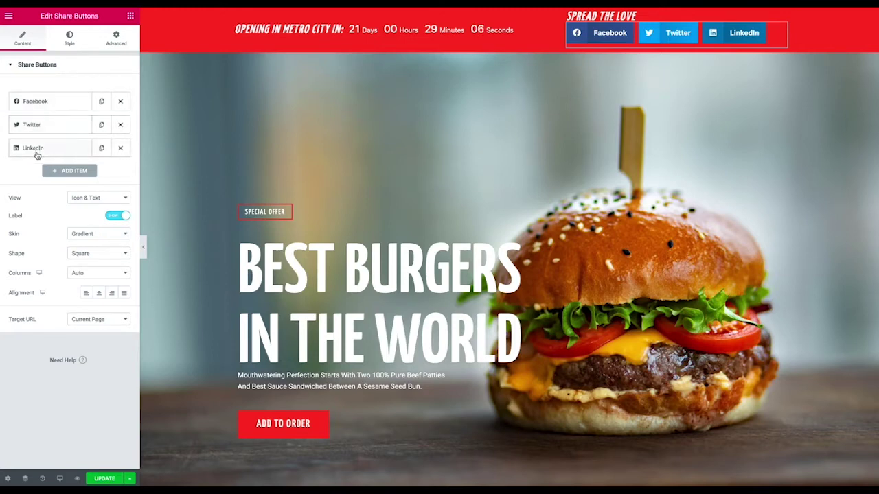
Delete the LinkedIn item and the extra Facebook items, leaving only Facebook and Twitter
click(52, 171)
click(92, 195)
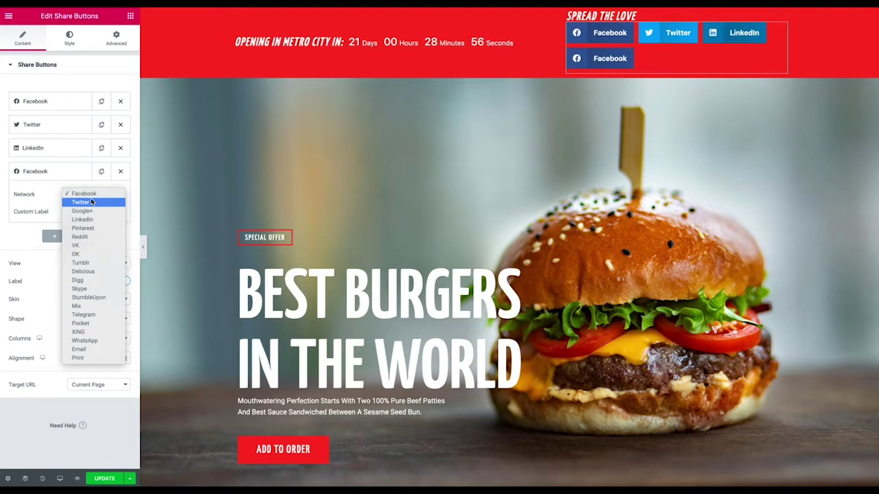
click(122, 172)
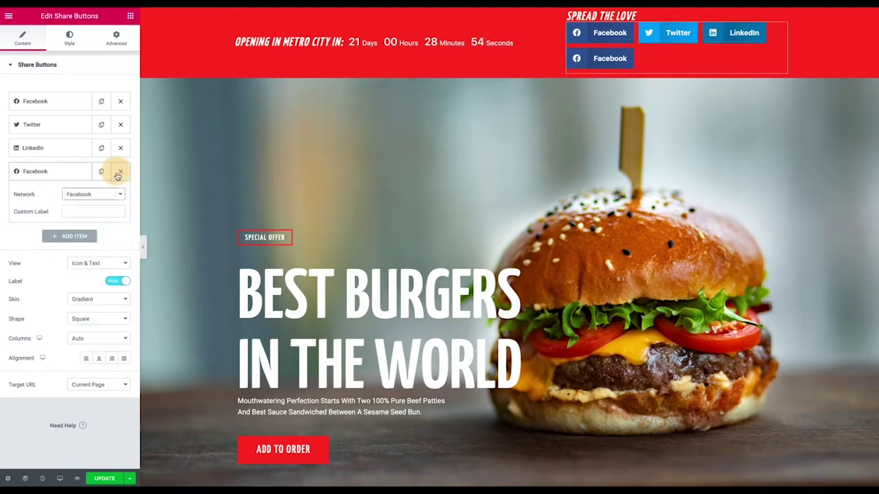
click(121, 172)
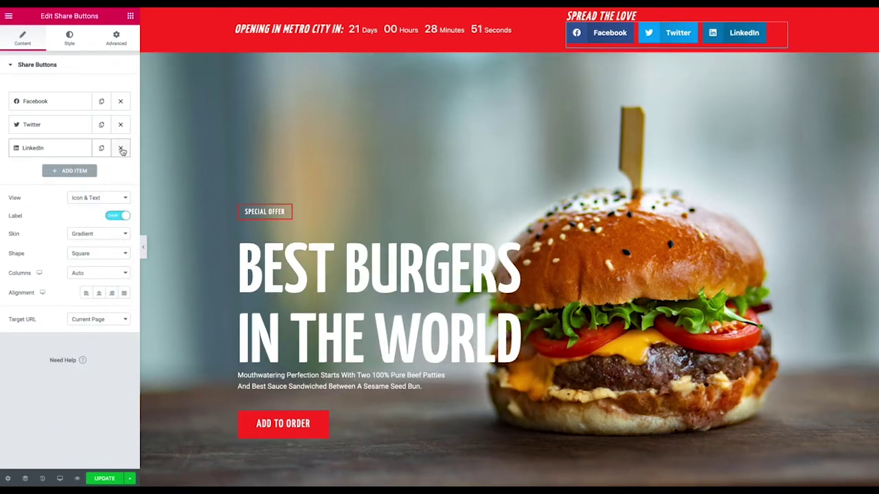
click(120, 150)
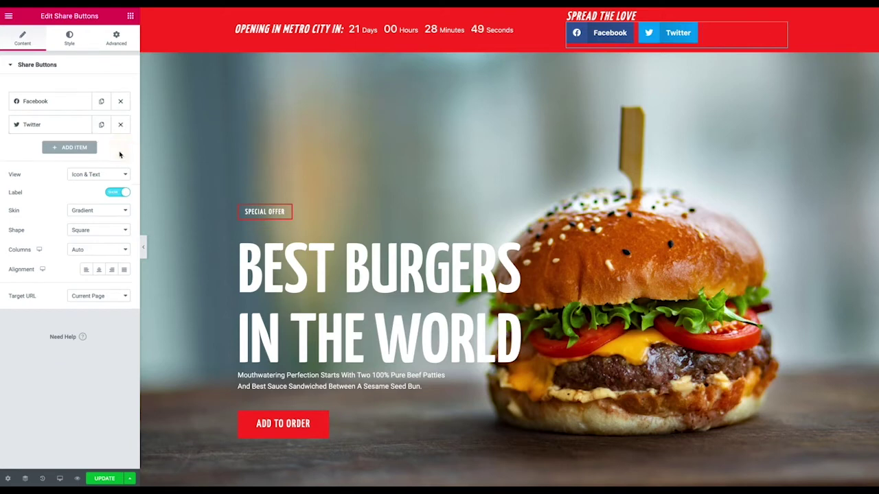
click(72, 146)
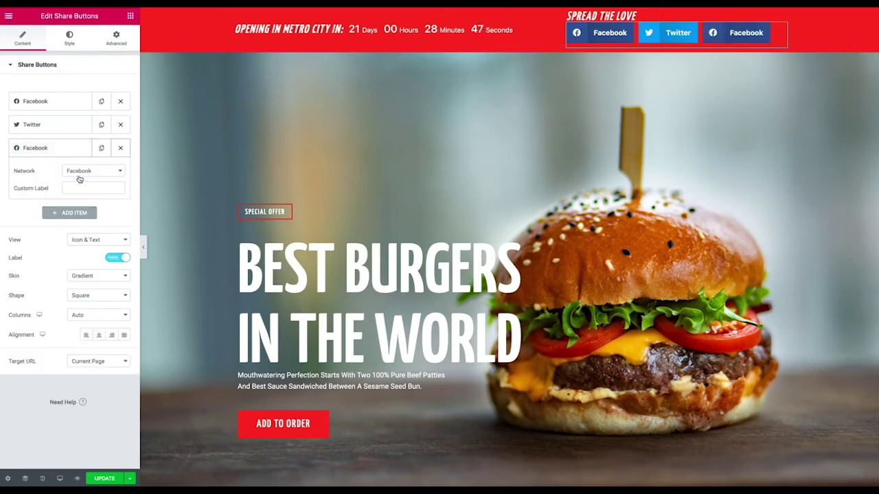
click(92, 170)
click(88, 184)
click(121, 149)
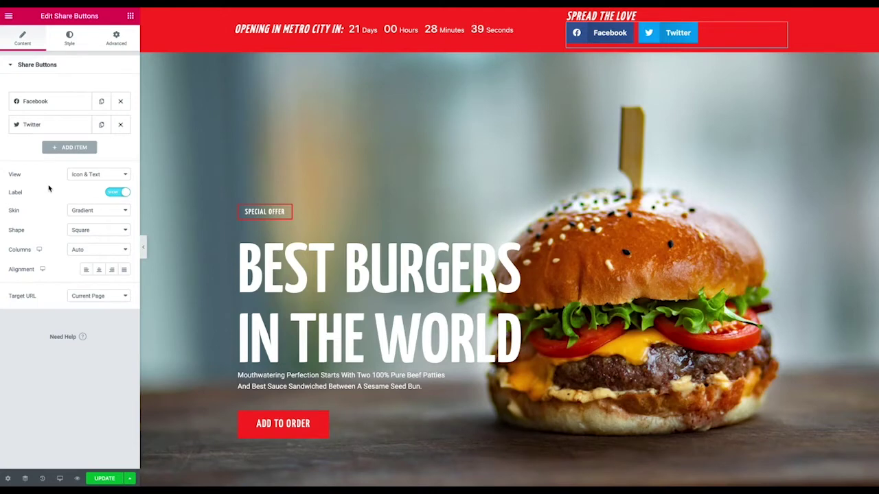
Set the share buttons' View to Icon after briefly trying Text
click(77, 177)
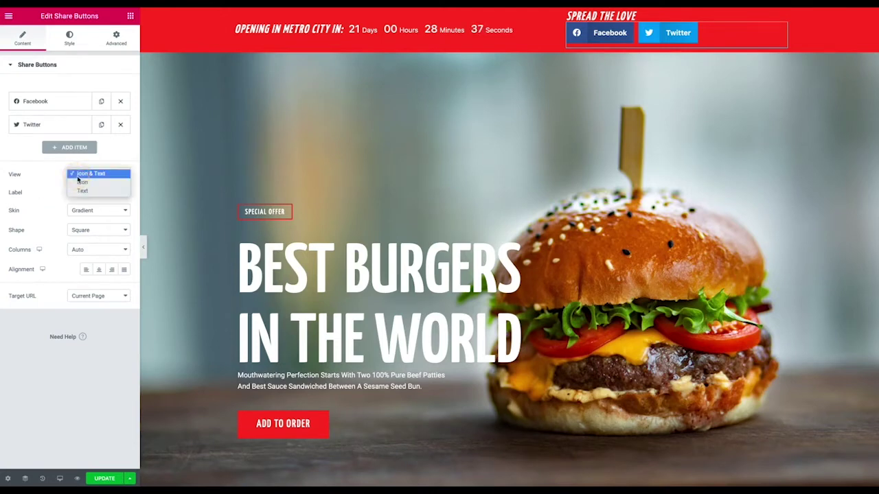
click(83, 183)
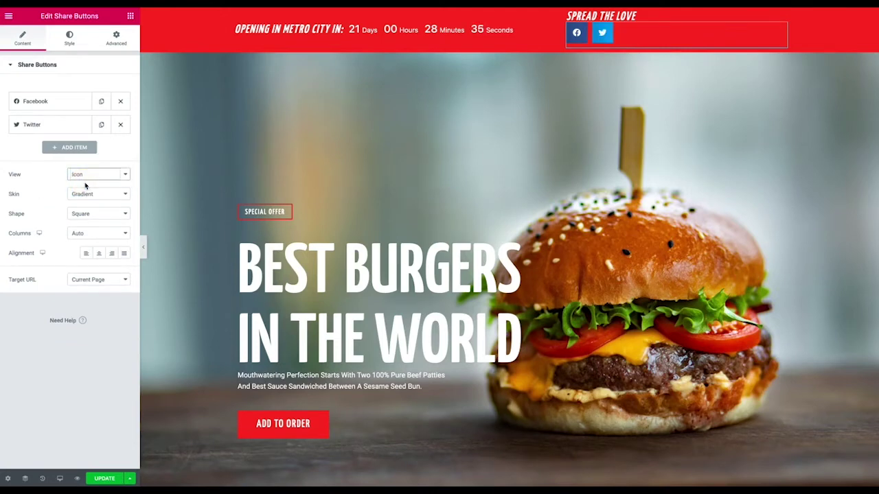
click(88, 178)
click(90, 183)
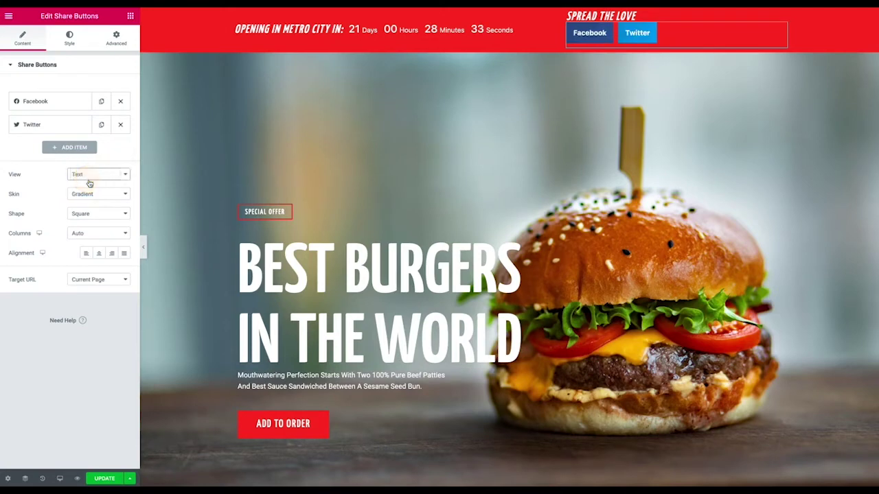
click(90, 177)
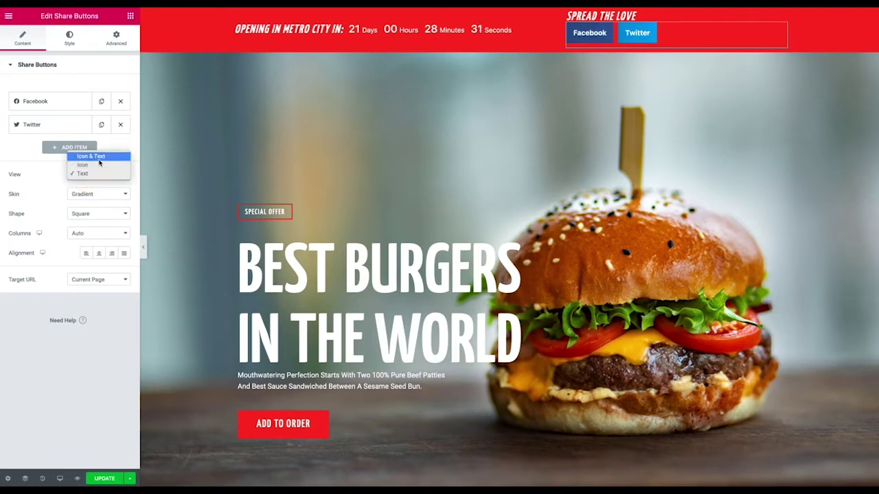
click(99, 165)
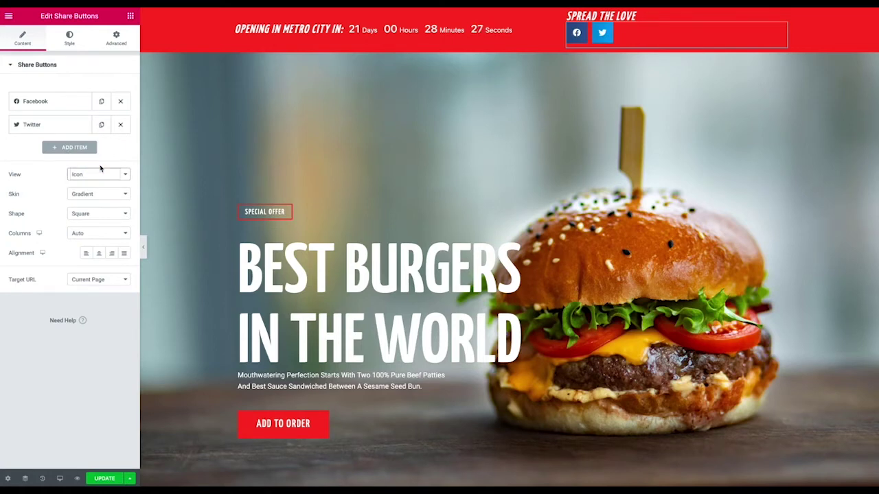
Compare the Minimal, Framed, Boxed Icon and Flat skins, settling on Minimal
click(76, 193)
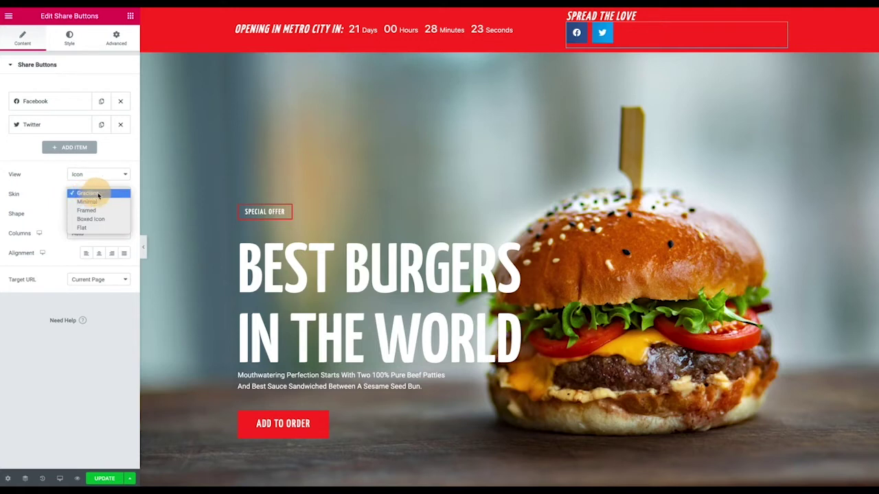
click(98, 201)
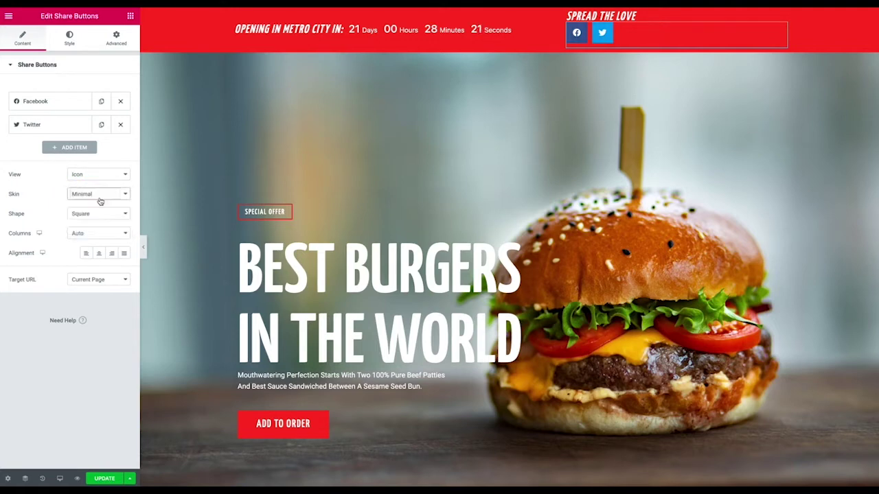
click(100, 197)
click(101, 207)
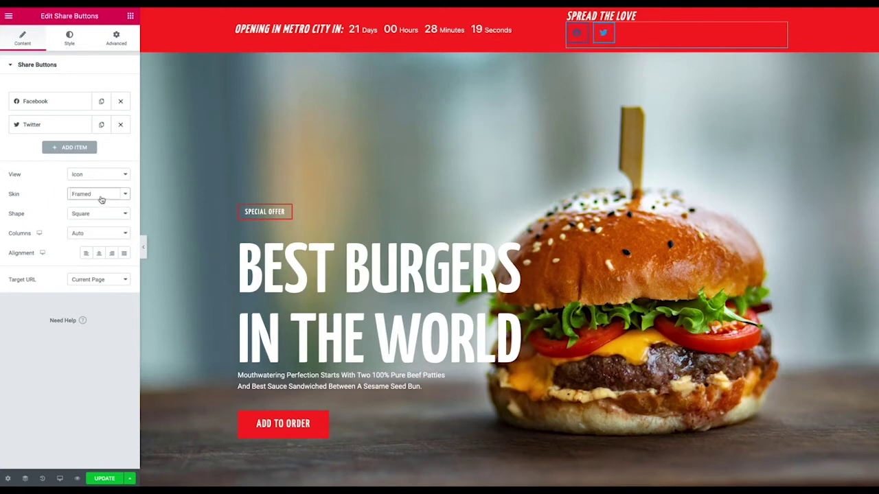
click(100, 198)
click(102, 202)
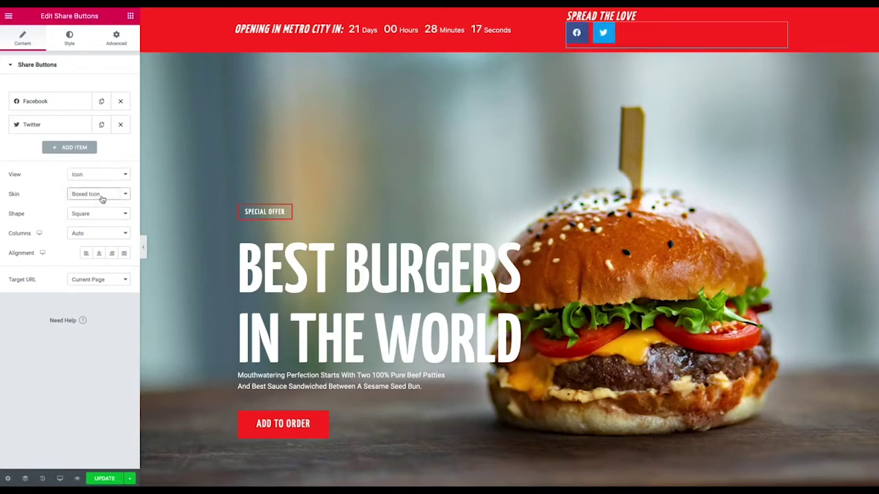
click(101, 199)
click(103, 204)
click(102, 198)
click(104, 167)
Set the button Shape to Circle after trying Rounded
click(74, 215)
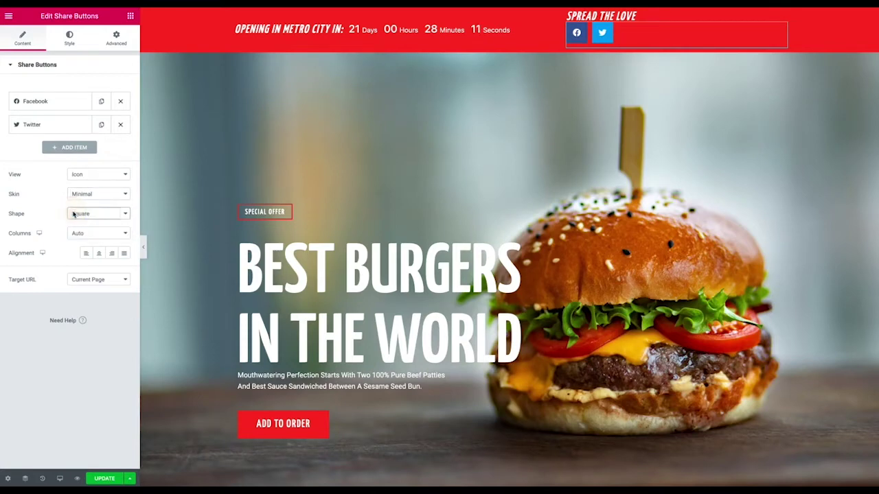
click(84, 221)
click(87, 215)
click(86, 222)
Try 1, 2 and Auto columns, finishing with Columns set to 2
click(80, 234)
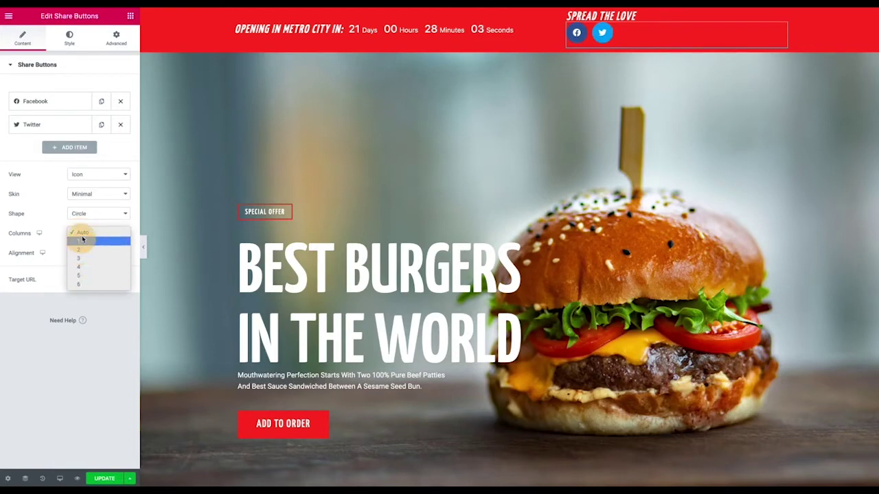
click(83, 242)
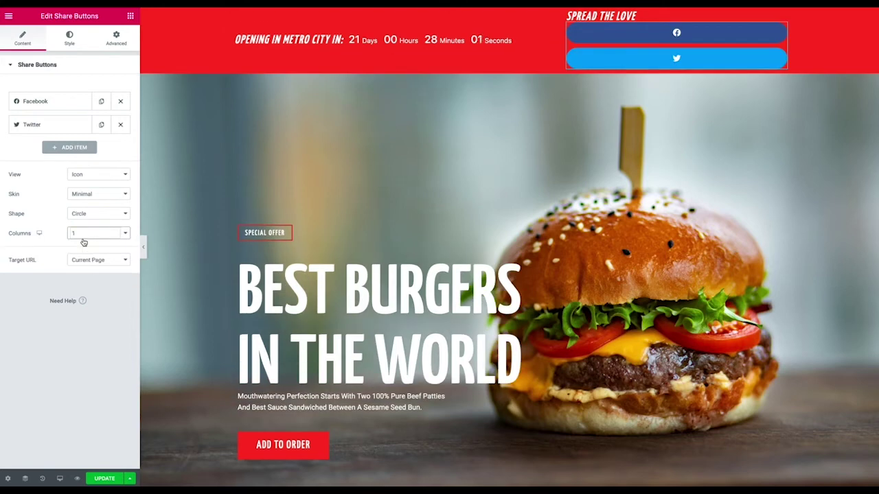
click(84, 234)
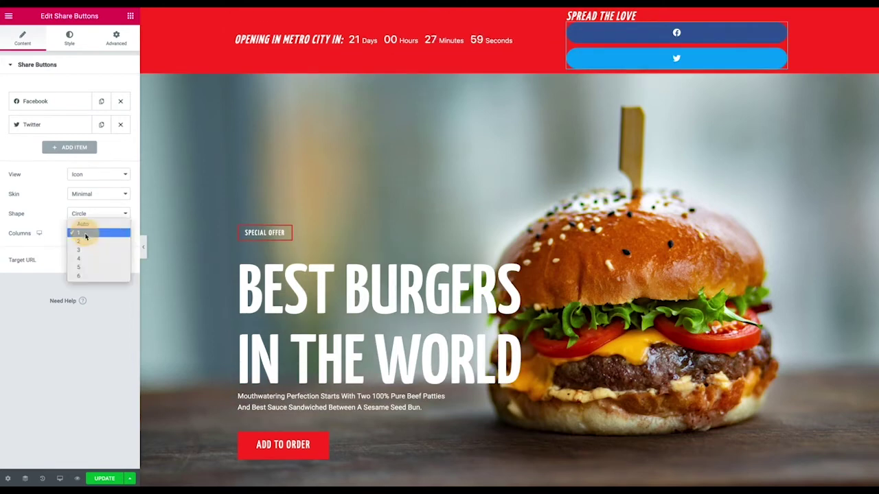
click(86, 242)
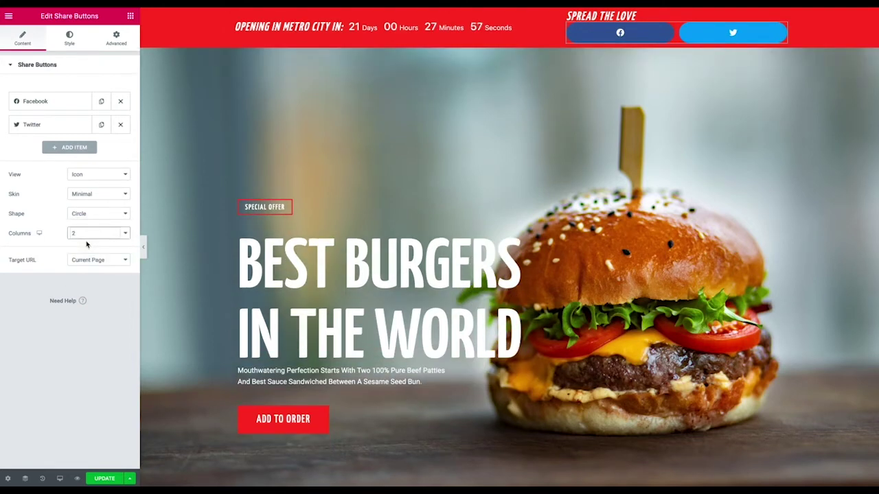
click(88, 234)
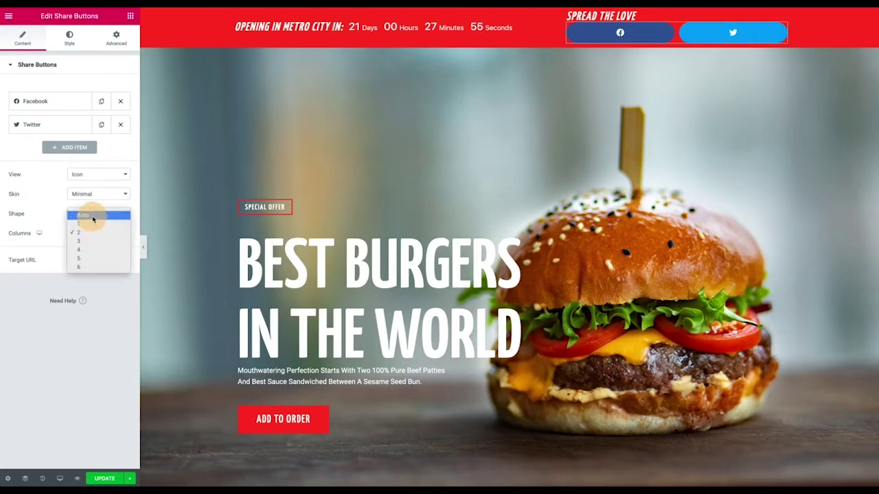
click(92, 214)
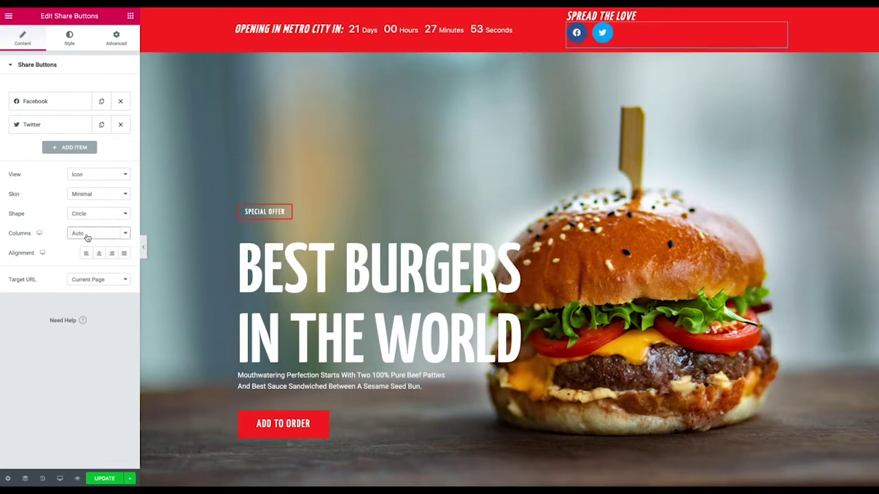
click(87, 235)
click(91, 251)
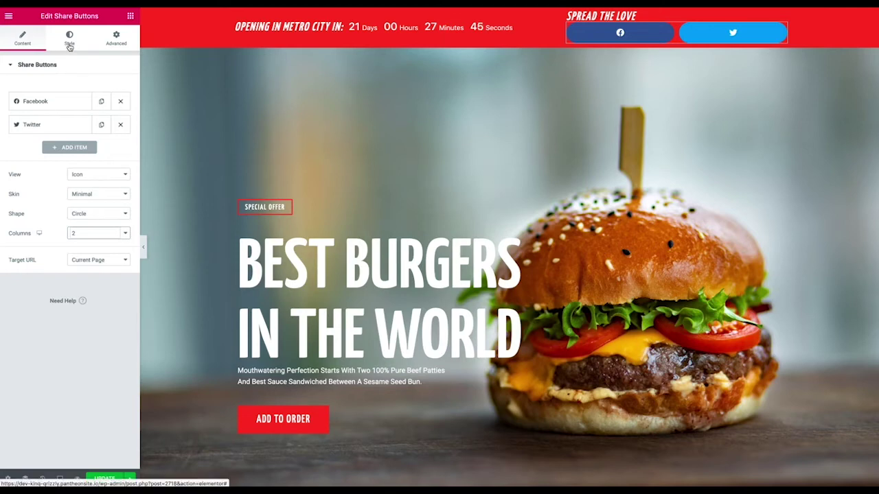
Open the page's Post Settings and view its Body Style options
click(10, 479)
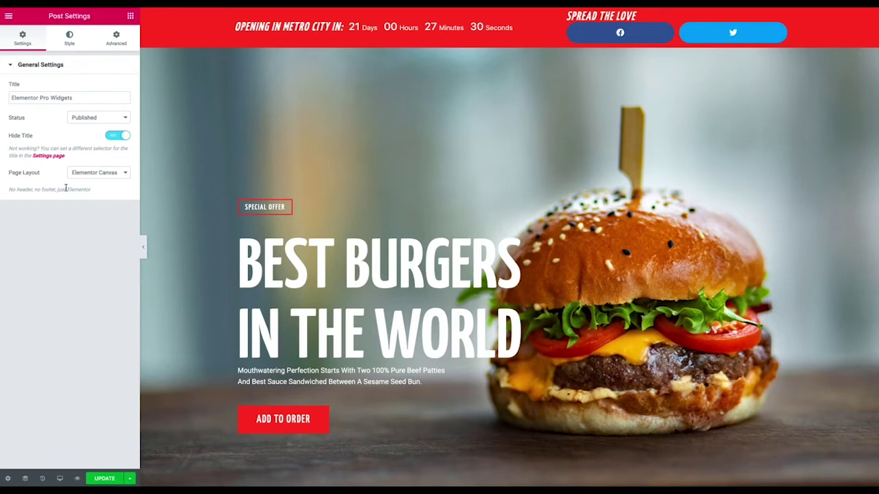
click(70, 41)
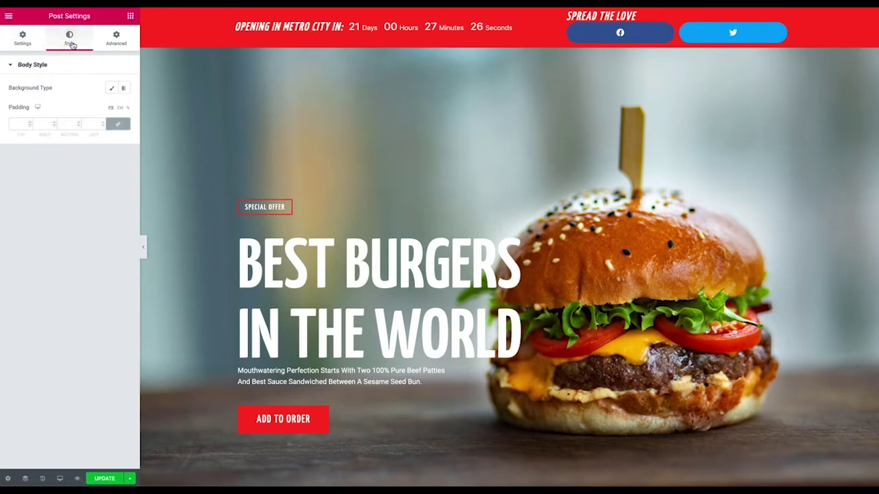
Open the Share Buttons widget's settings, glance at Style, and return to Content
click(783, 31)
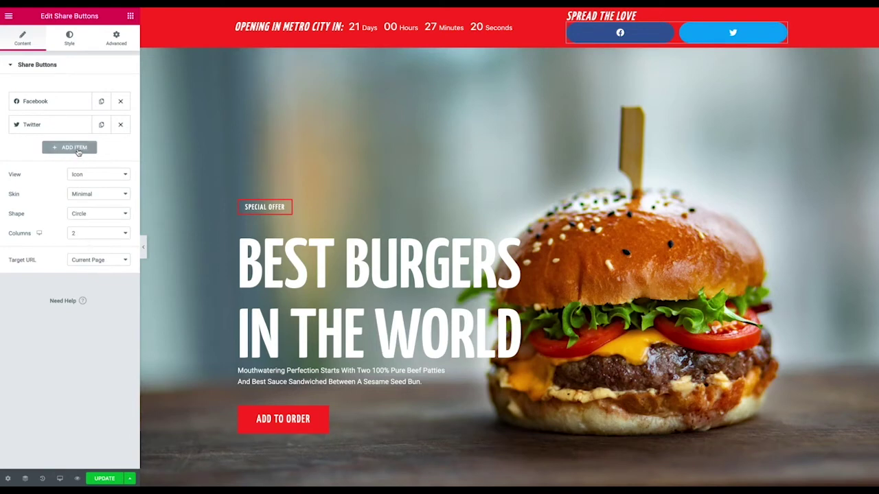
click(70, 43)
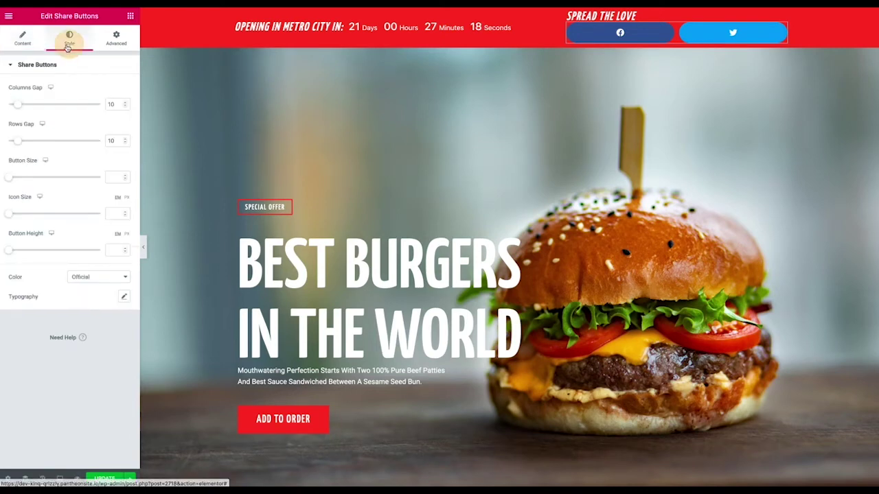
click(28, 39)
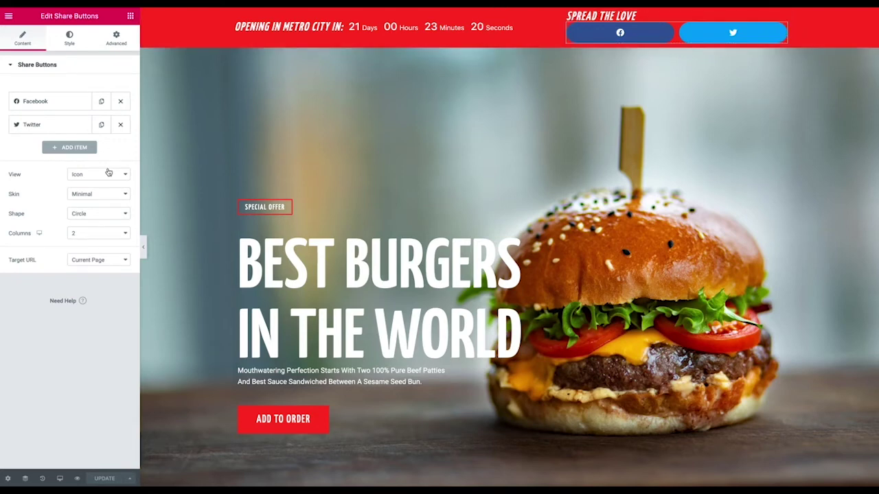
Set the share buttons' Columns Gap to 8 and Rows Gap to 4
click(70, 37)
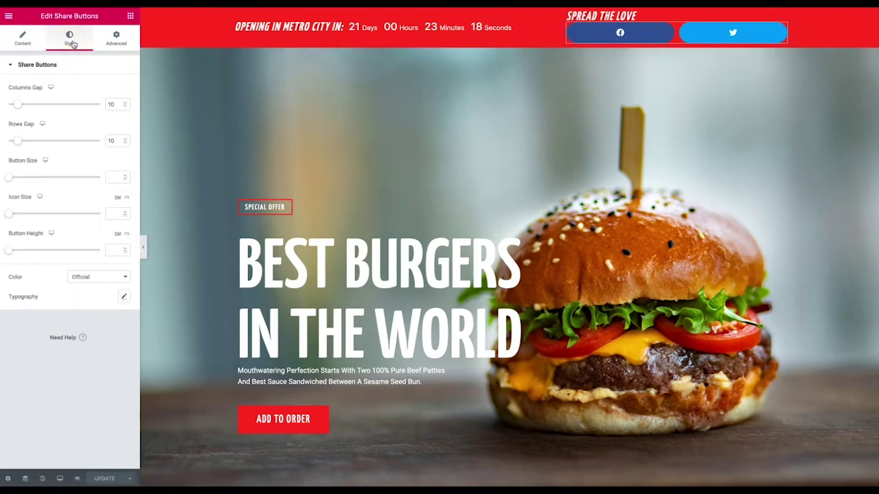
drag(18, 104, 12, 140)
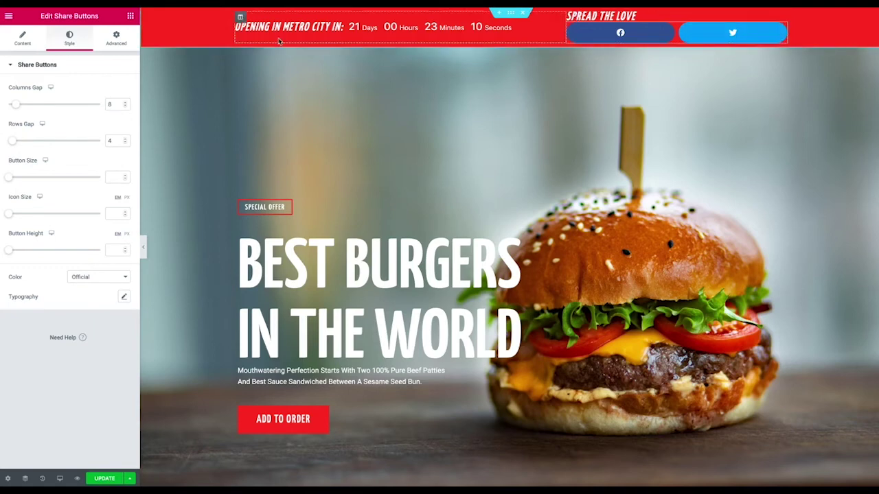
click(112, 34)
Set the share buttons' Positioning Width to Inline (auto)
click(66, 314)
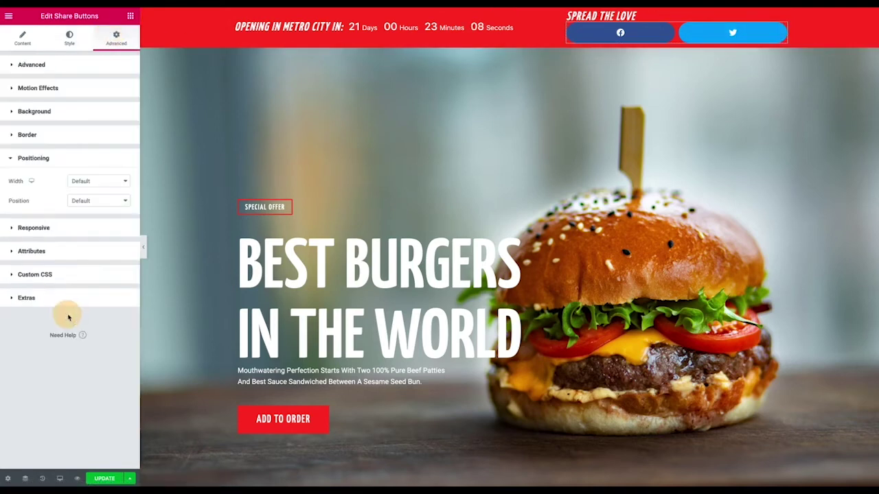
click(86, 184)
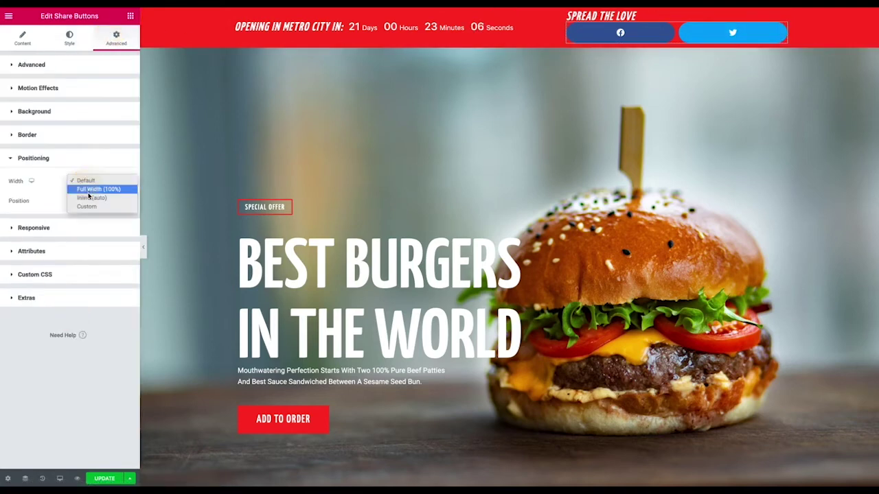
click(91, 199)
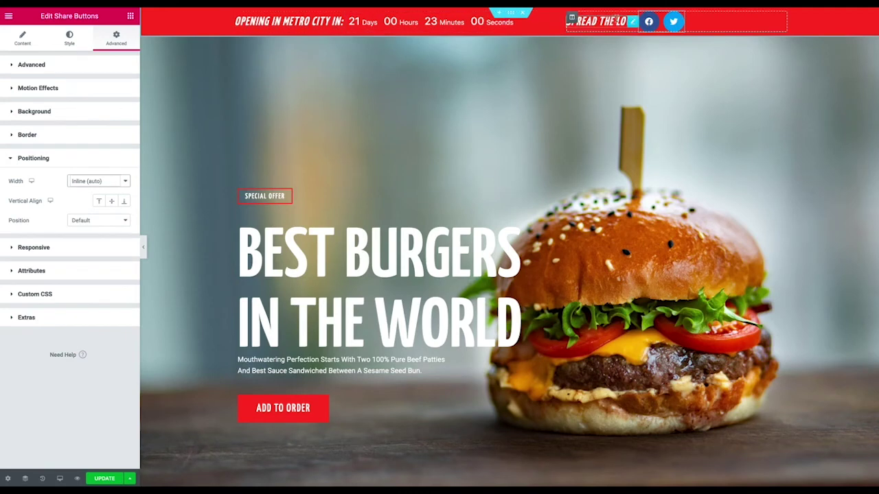
Set Columns Gap 4, Button Height 4, Button Size 0.95 and Icon Size 3.3
click(71, 40)
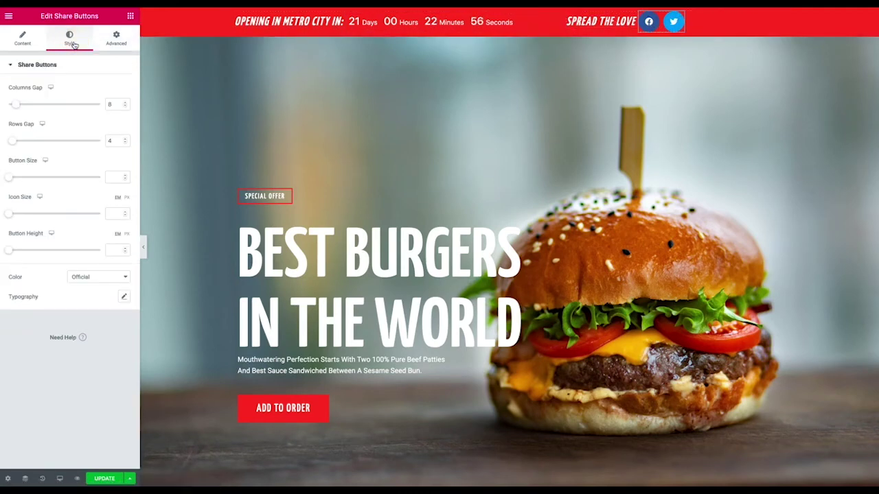
drag(15, 107, 13, 107)
drag(8, 250, 55, 245)
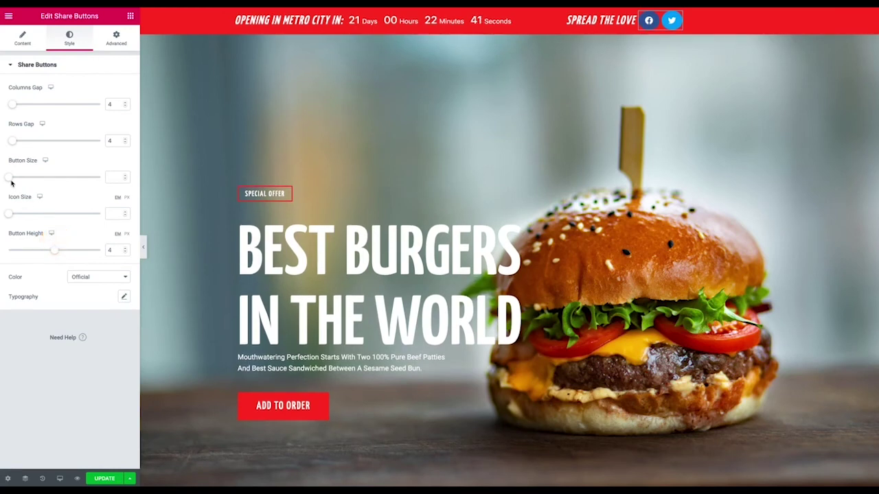
drag(10, 178, 37, 177)
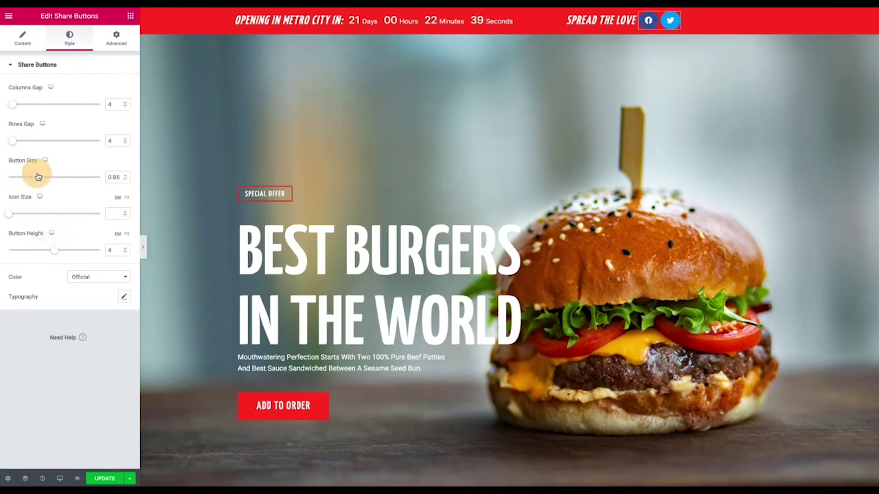
drag(14, 214, 83, 208)
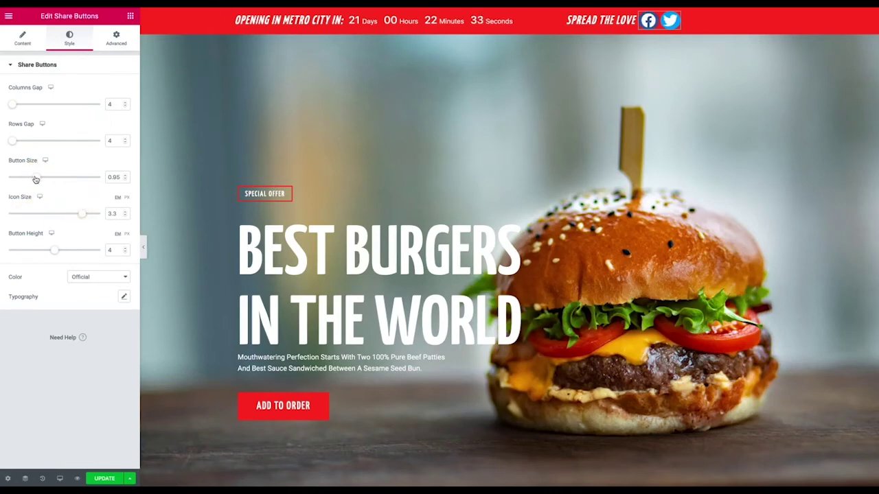
Switch the share buttons' colour scheme to Custom and clear the primary colour to transparent
click(76, 278)
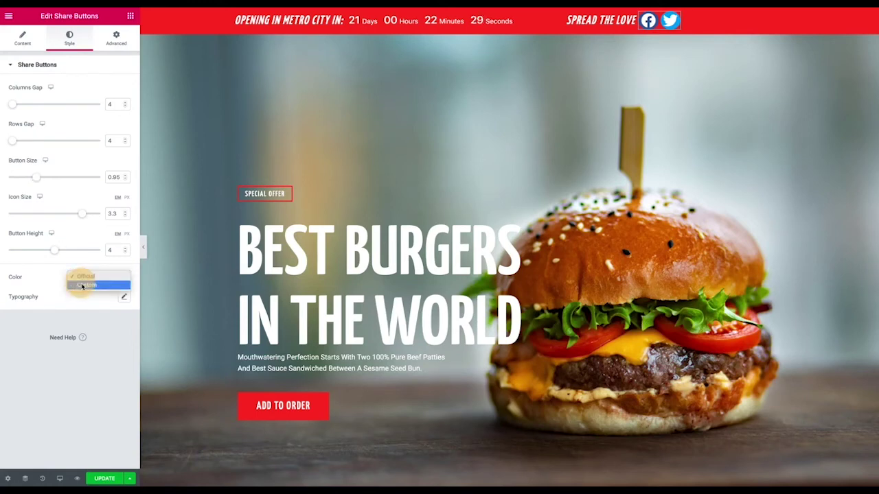
click(77, 278)
click(80, 288)
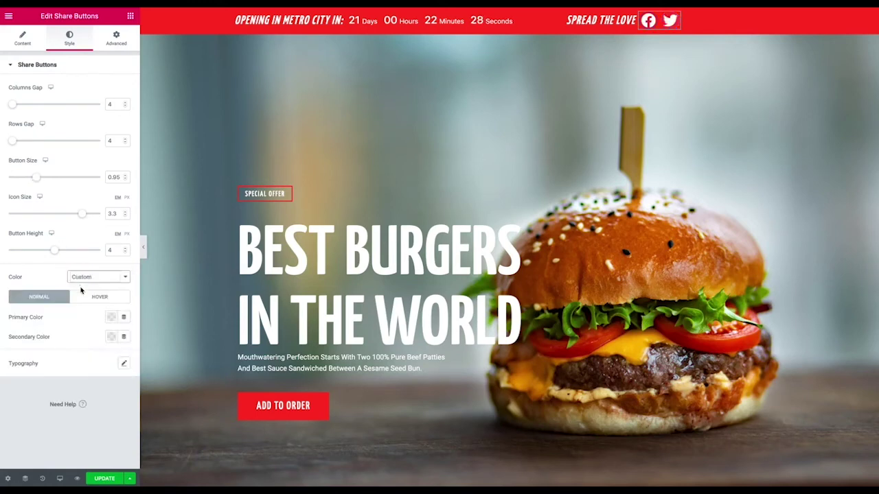
click(111, 319)
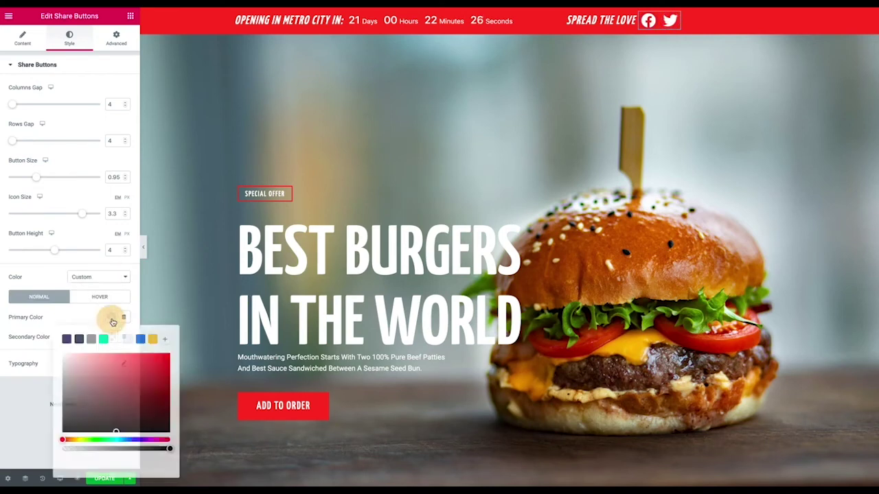
click(142, 339)
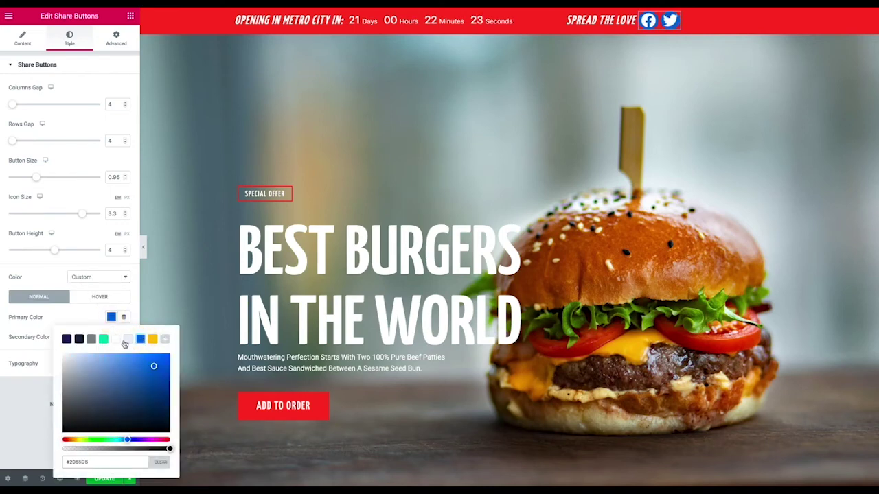
click(159, 464)
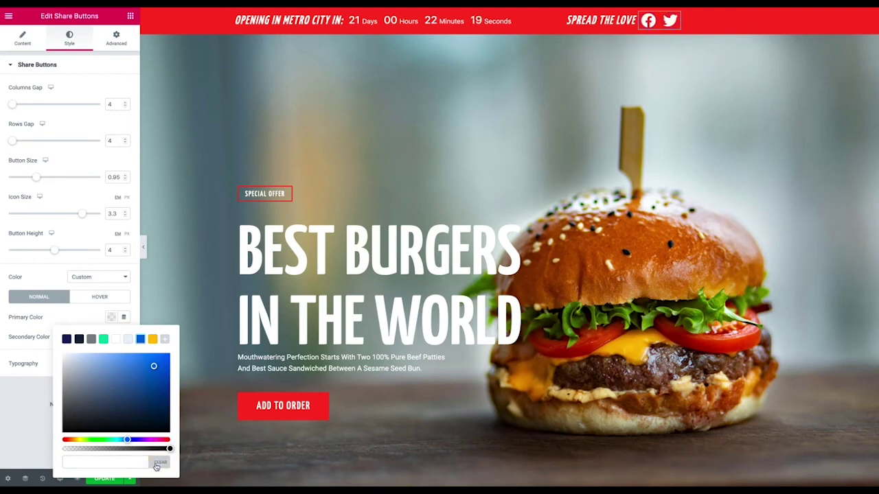
click(84, 318)
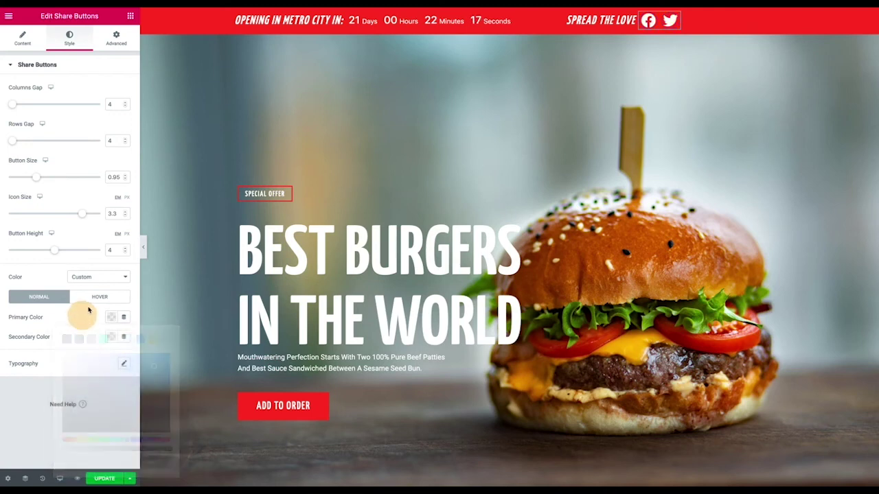
Set the hover secondary colour to navy #16243F
click(98, 298)
click(110, 343)
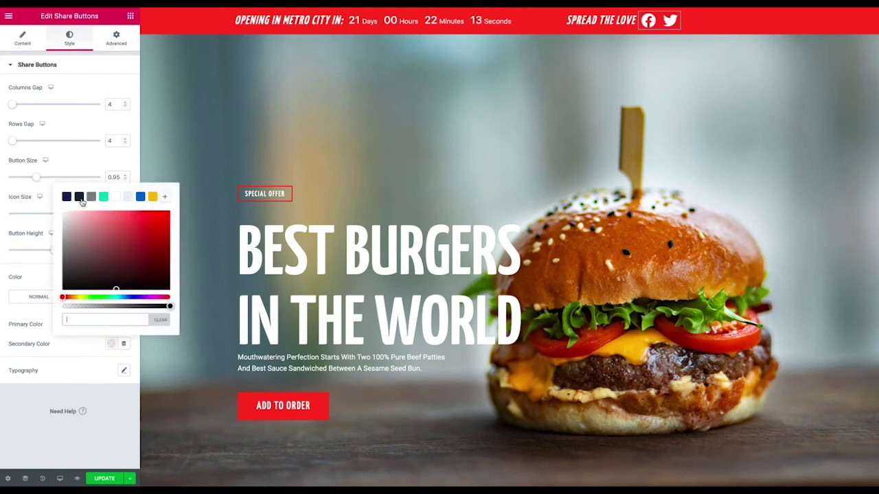
click(79, 196)
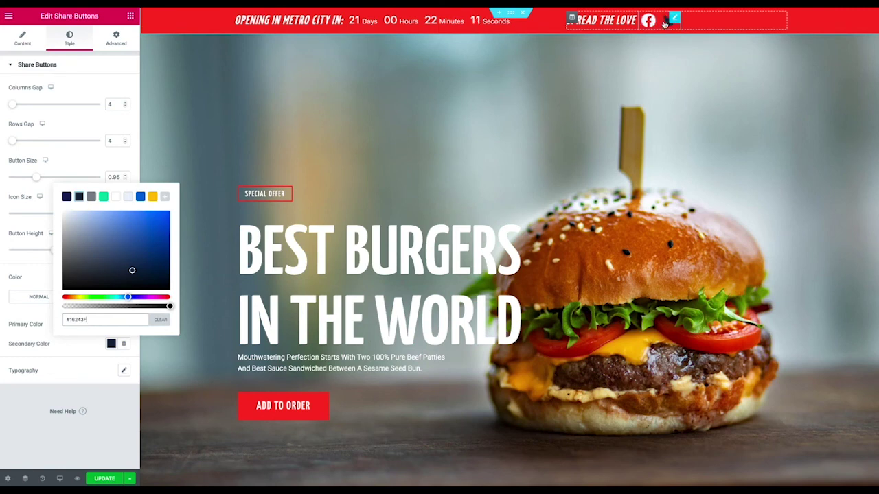
click(97, 445)
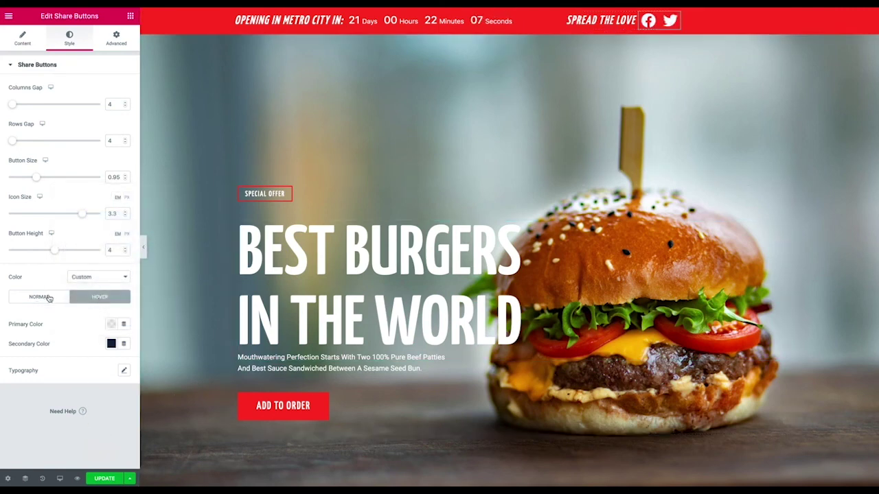
Lower the share buttons' Button Height to 3.6, keeping Button Size at 0.95
drag(55, 250, 48, 250)
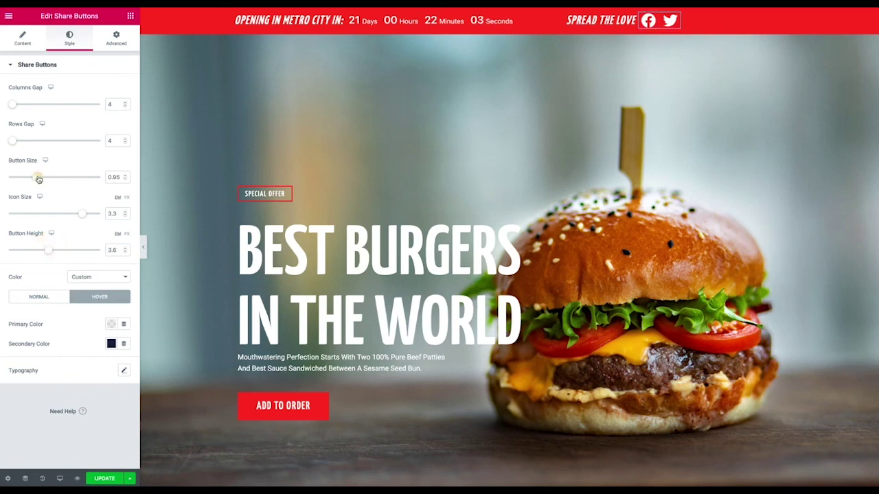
mouse_move(35, 177)
mouse_down()
mouse_move(52, 180)
mouse_move(40, 182)
mouse_up()
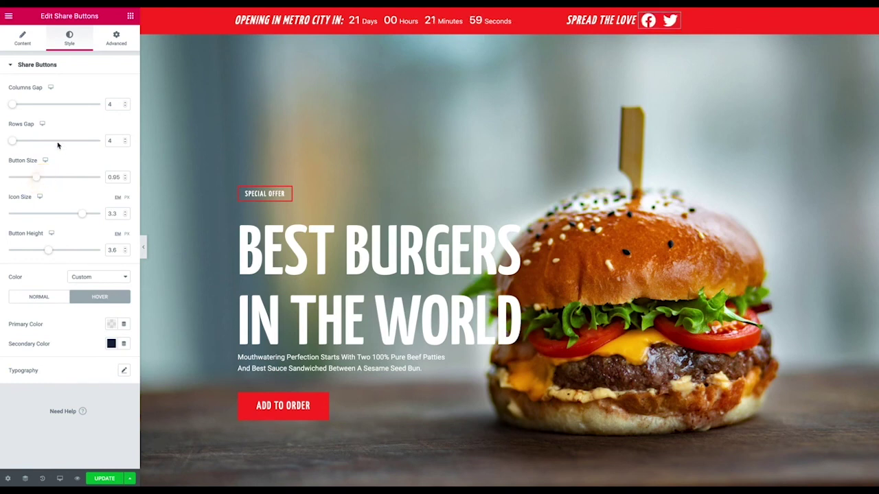
click(50, 87)
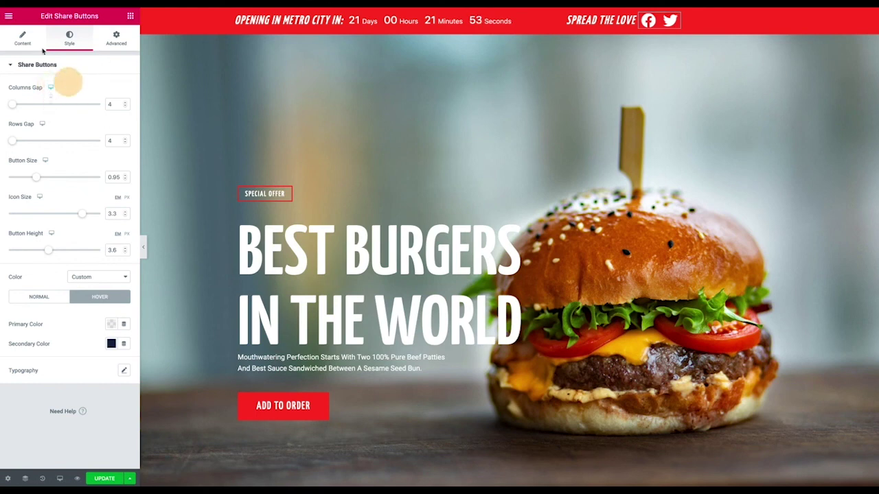
Return to the Content settings and review the Twitter and Facebook share items
click(33, 44)
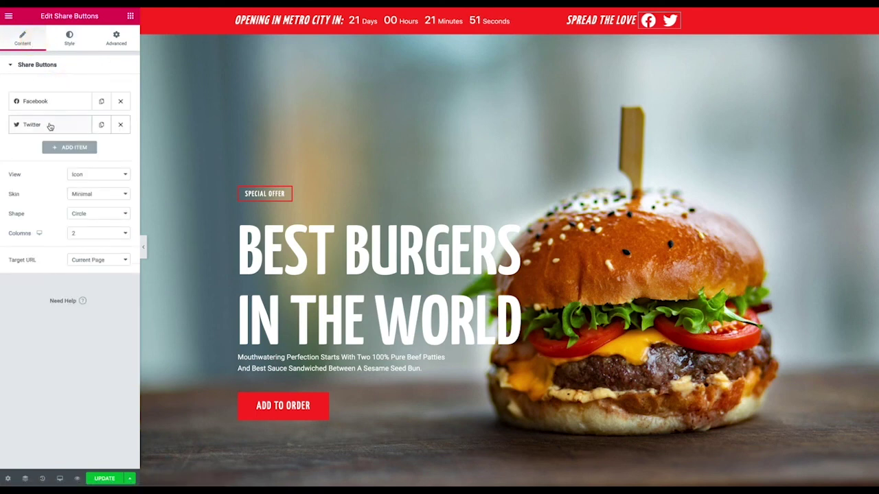
click(49, 126)
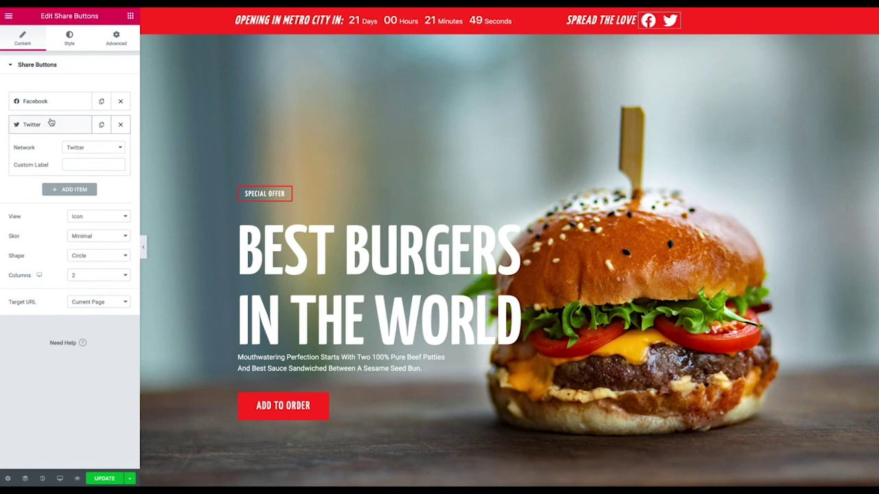
click(51, 102)
click(51, 103)
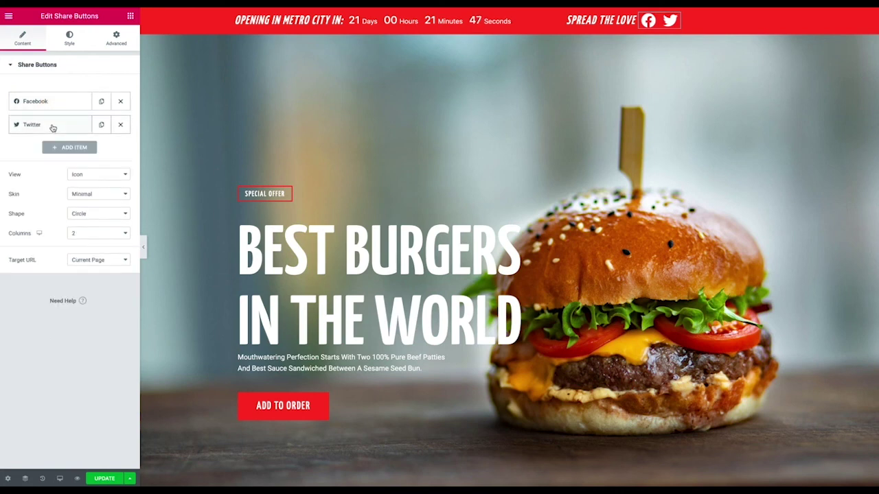